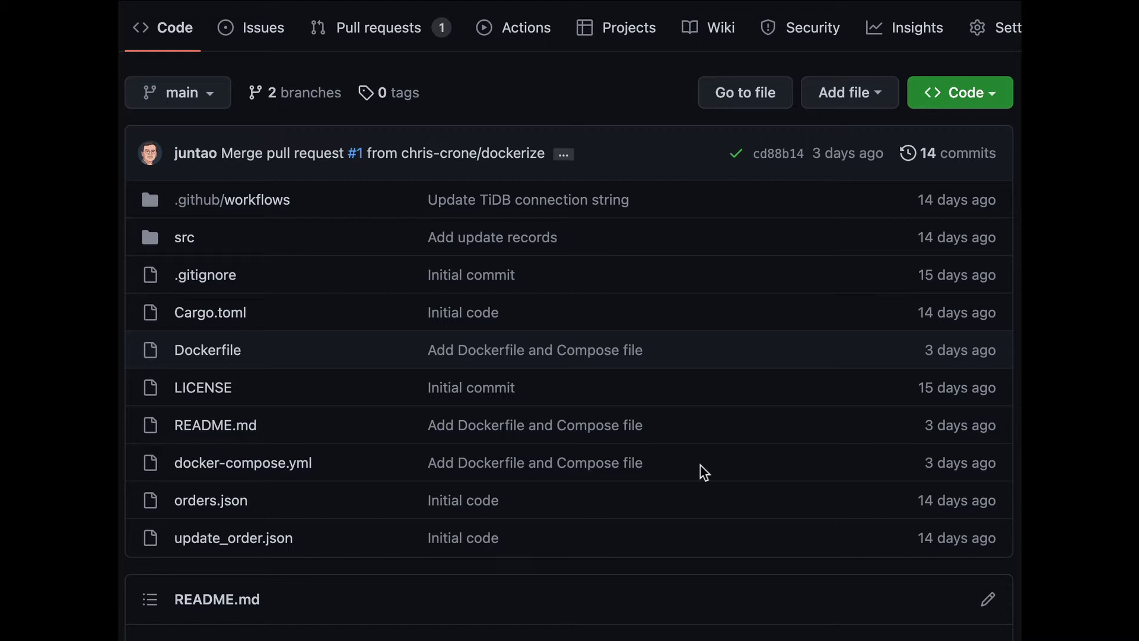
pyautogui.scroll(-3, 701, 471)
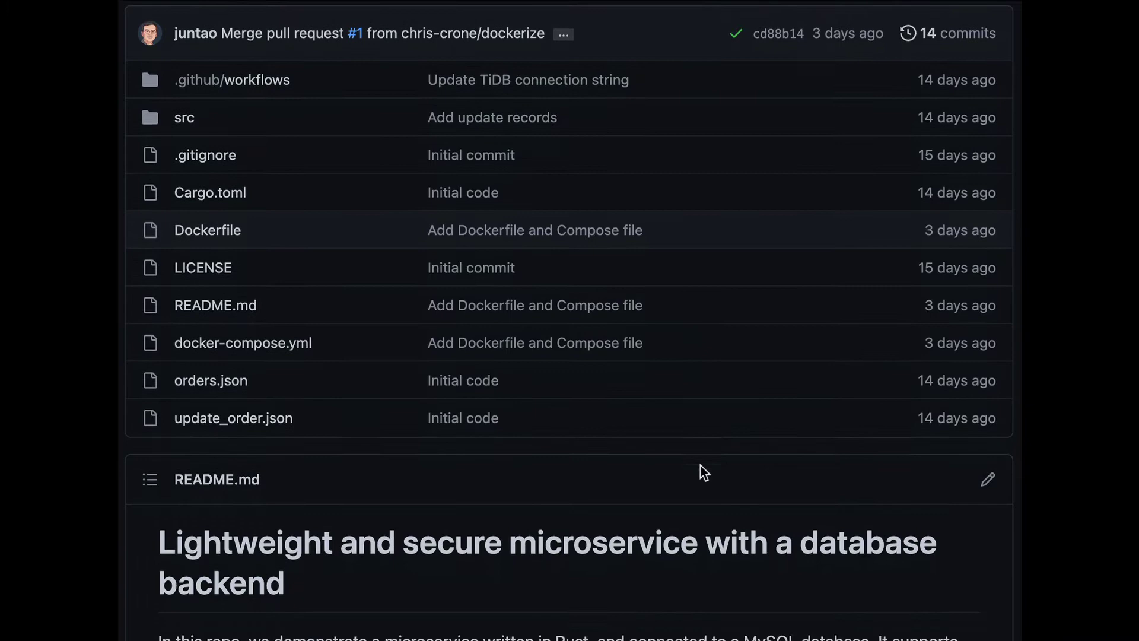
pyautogui.scroll(-3, 701, 471)
pyautogui.scroll(-3, 701, 471)
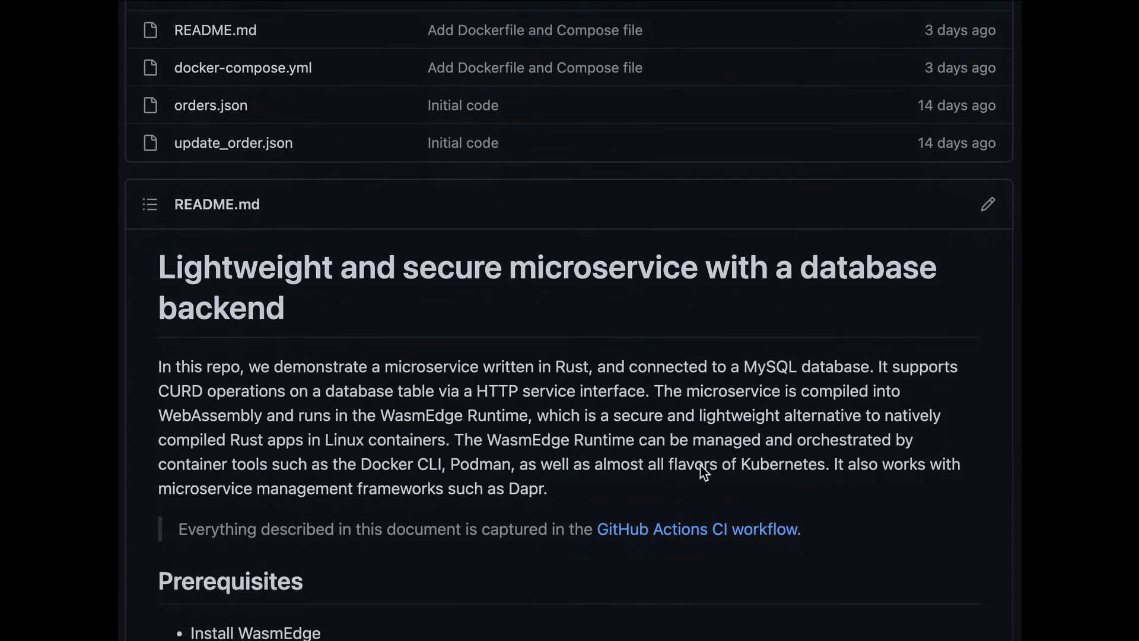
pyautogui.scroll(-3, 701, 473)
pyautogui.scroll(-1, 701, 472)
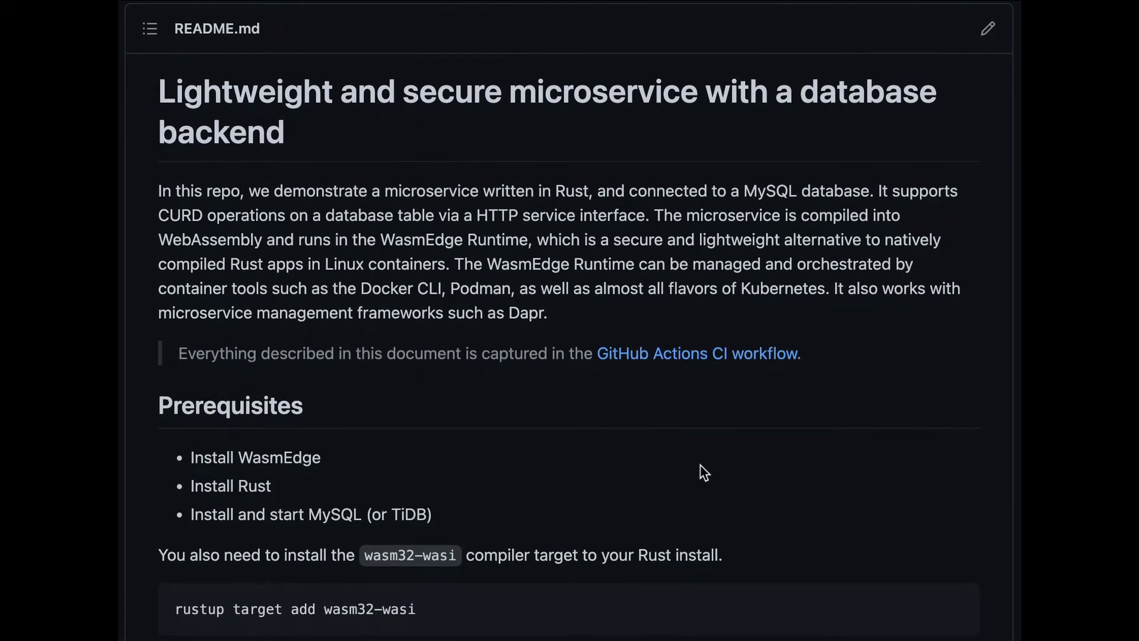
pyautogui.scroll(-1, 701, 471)
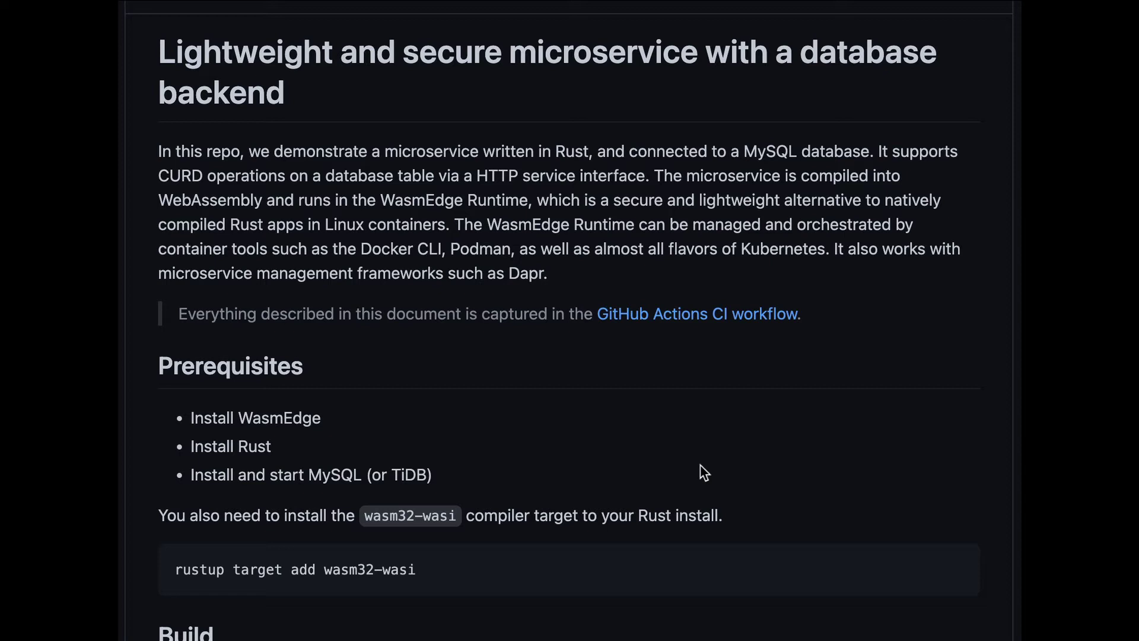
pyautogui.scroll(-1, 700, 471)
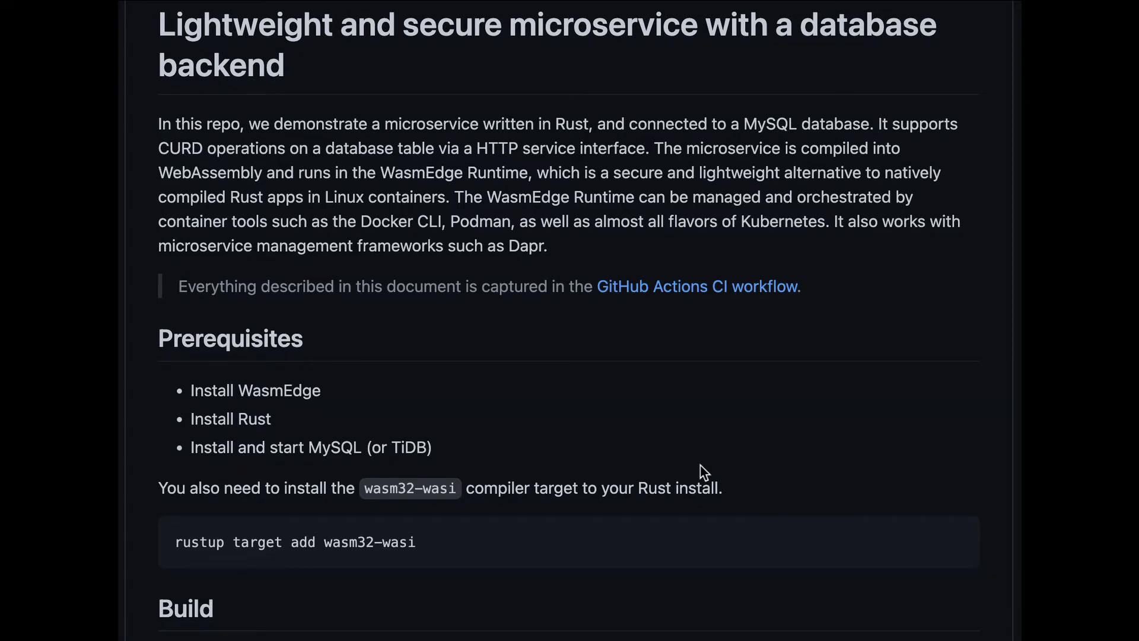
pyautogui.scroll(1, 700, 472)
pyautogui.scroll(5, 700, 472)
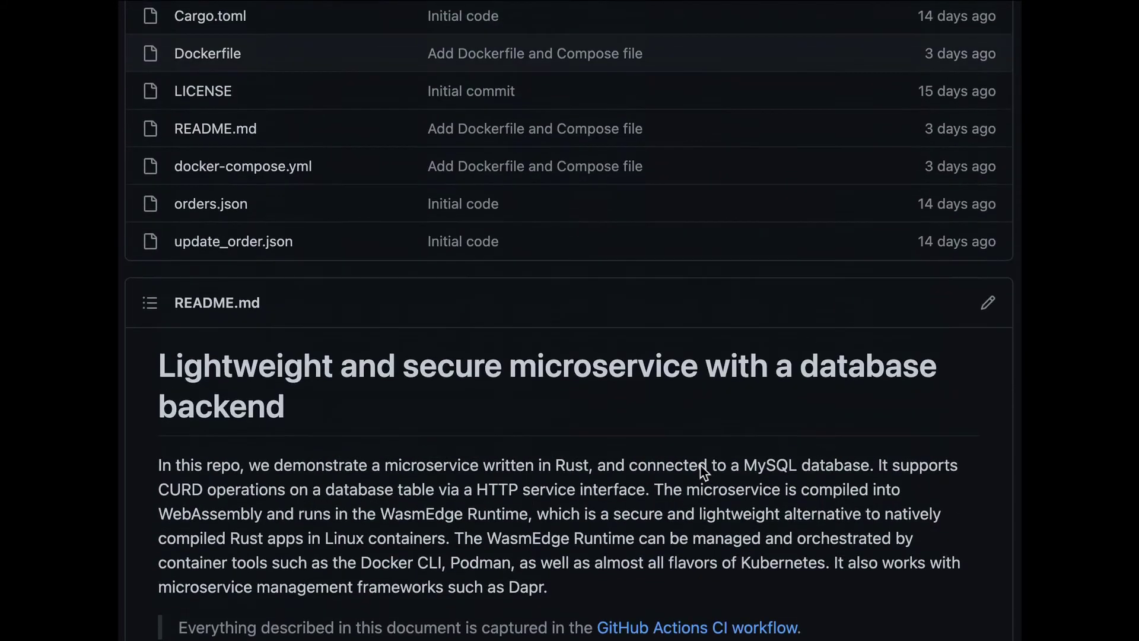
pyautogui.scroll(5, 700, 472)
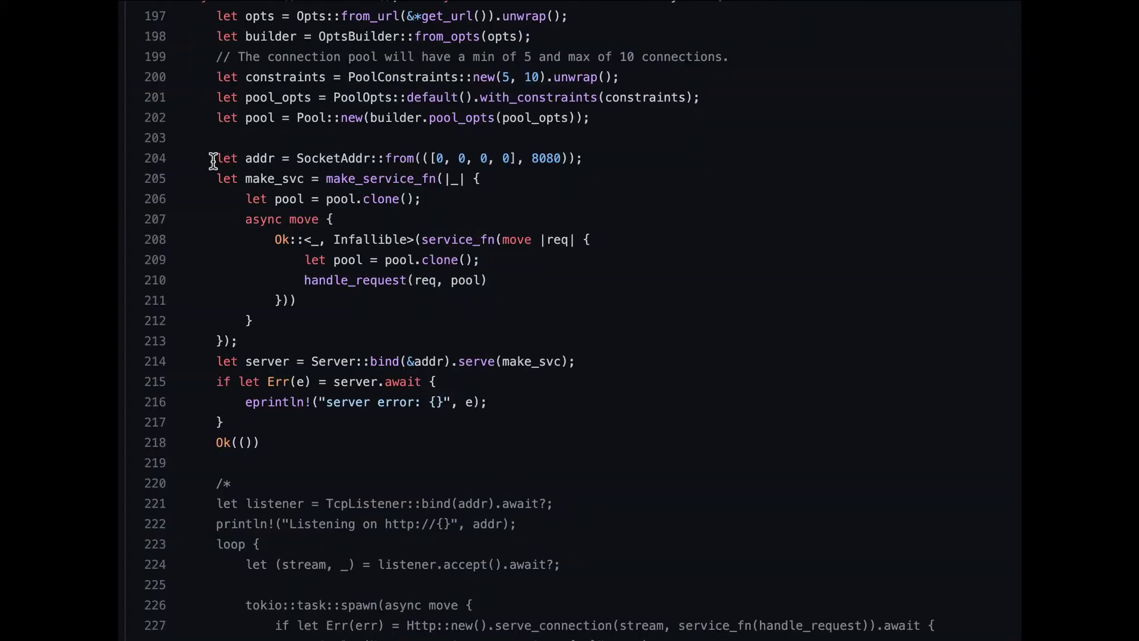
# Step: Highlight the server setup code on lines 204–218 of src/main.rs and the handle_request call
pyautogui.moveTo(214, 161); pyautogui.dragTo(315, 305)
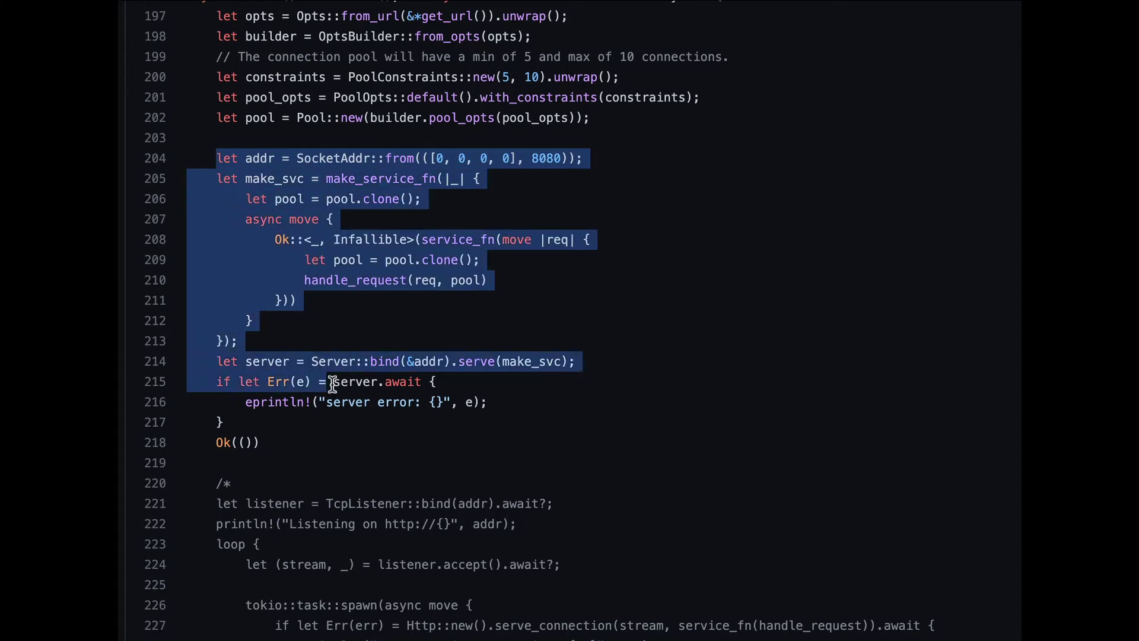
pyautogui.moveTo(318, 314); pyautogui.dragTo(350, 445)
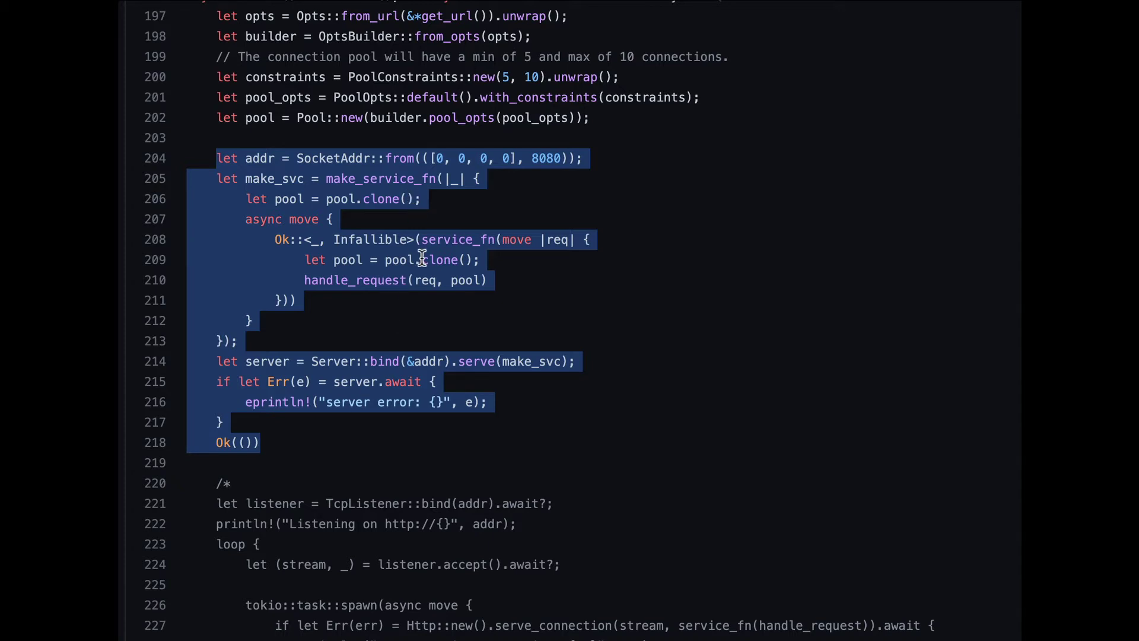
pyautogui.doubleClick(405, 280)
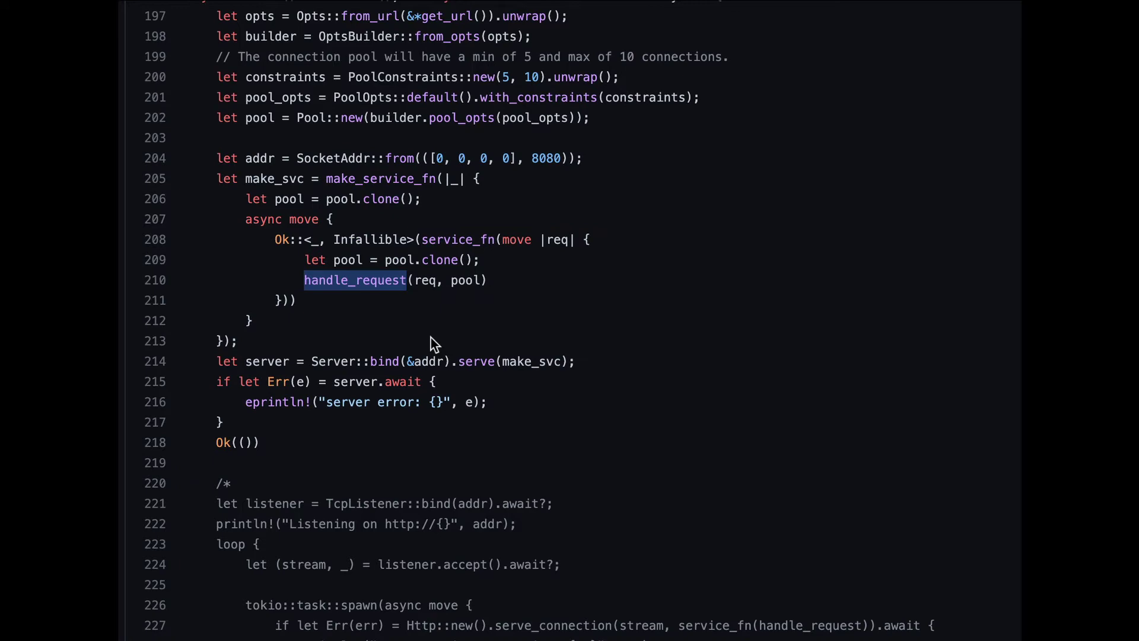
pyautogui.scroll(5, 430, 343)
pyautogui.scroll(6, 430, 343)
pyautogui.scroll(15, 431, 344)
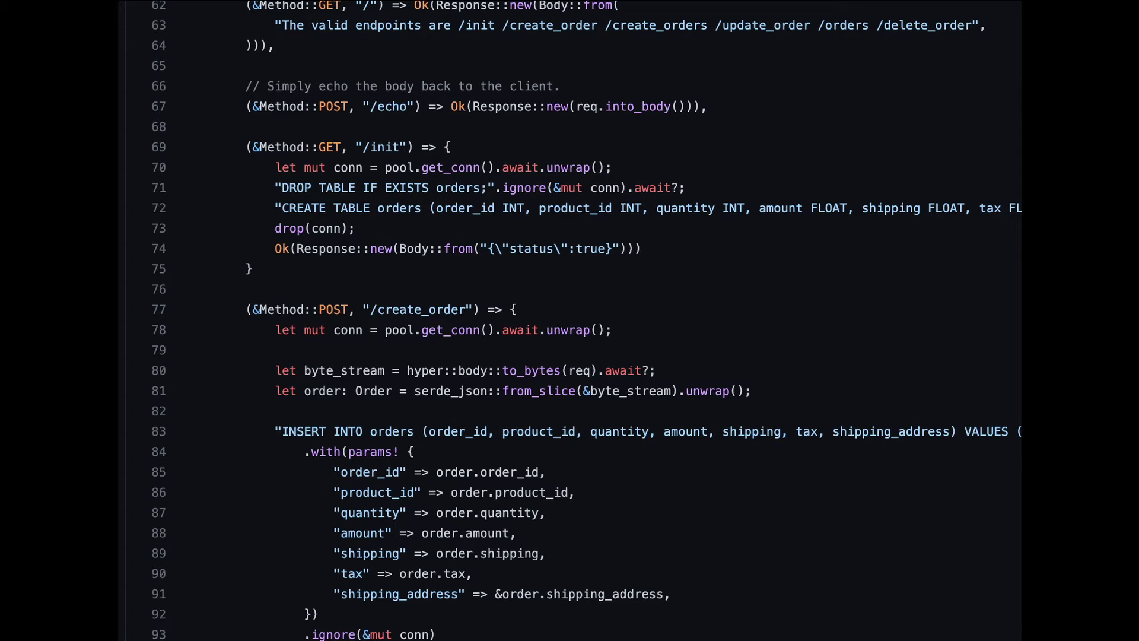
pyautogui.scroll(-20, 213, 69)
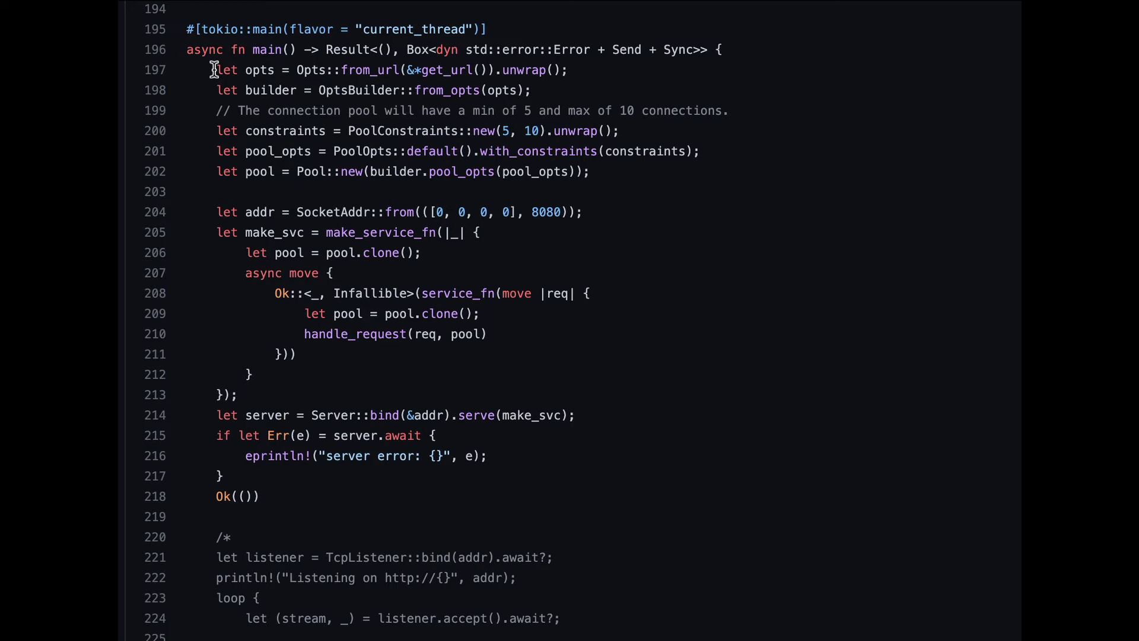
# Step: Highlight the connection pool setup on lines 197–202 of main(), then clear the selection
pyautogui.moveTo(213, 70); pyautogui.dragTo(294, 171)
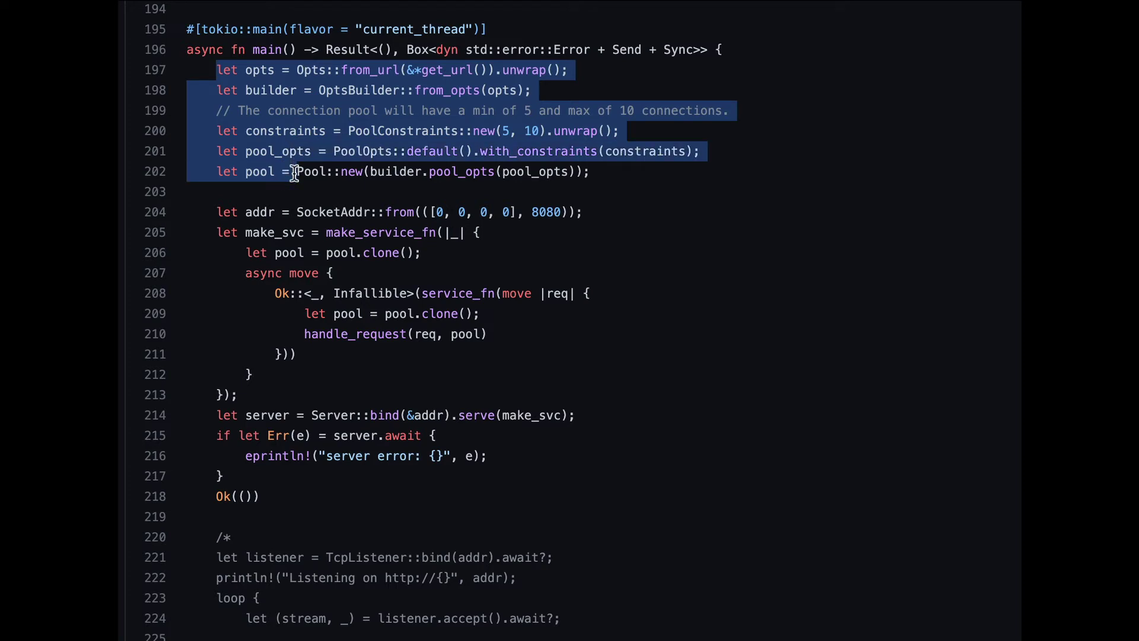
pyautogui.moveTo(294, 172); pyautogui.dragTo(296, 192)
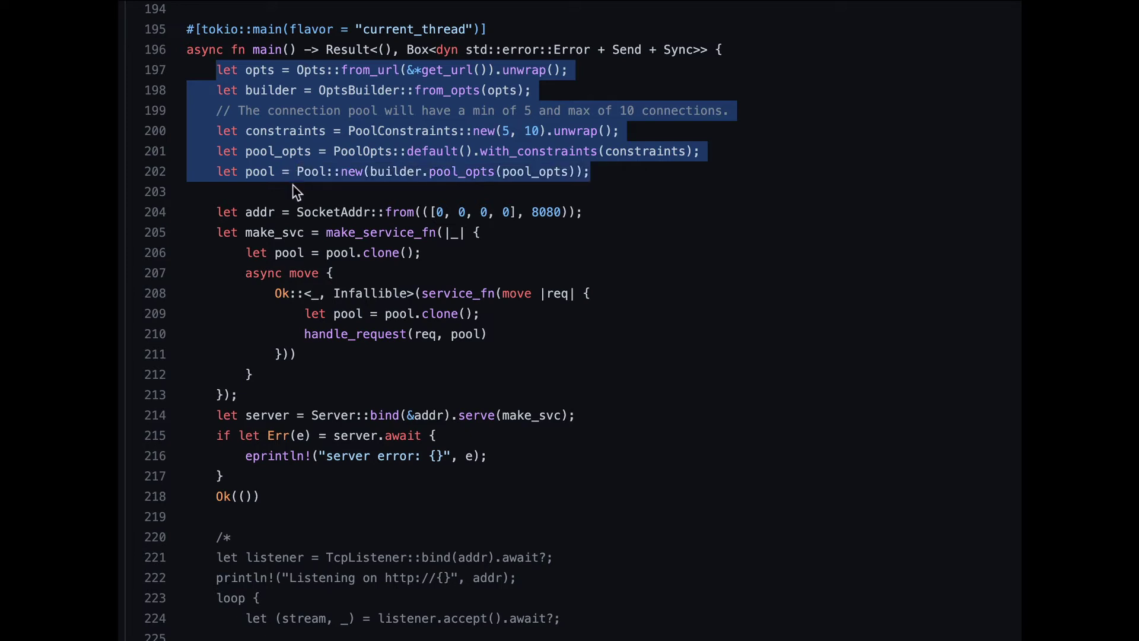
pyautogui.click(296, 193)
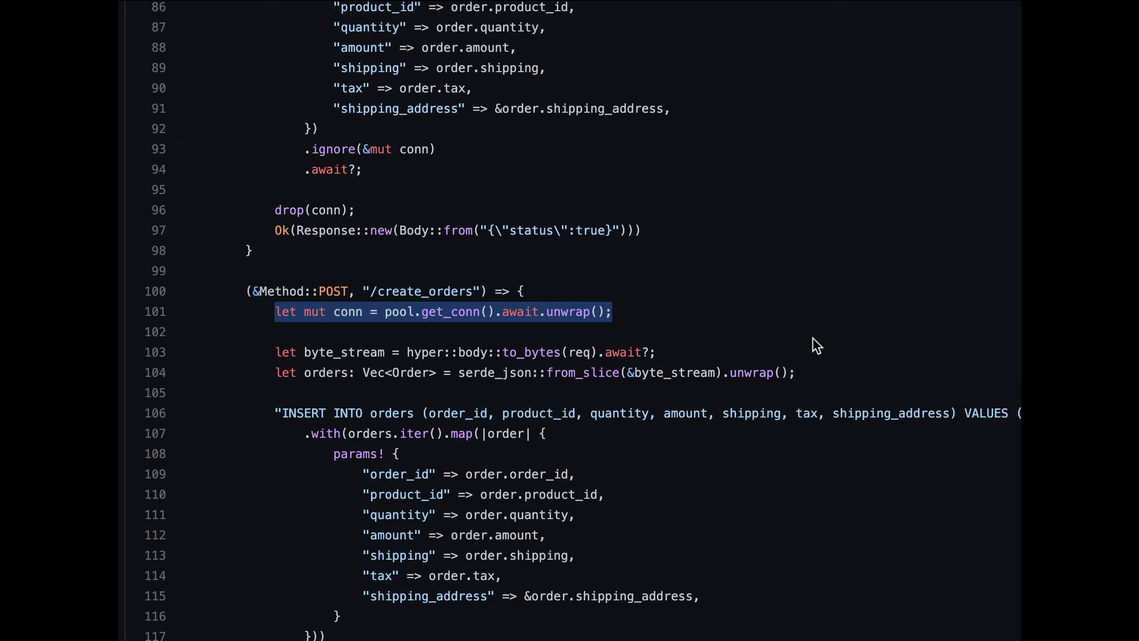
pyautogui.moveTo(633, 634)
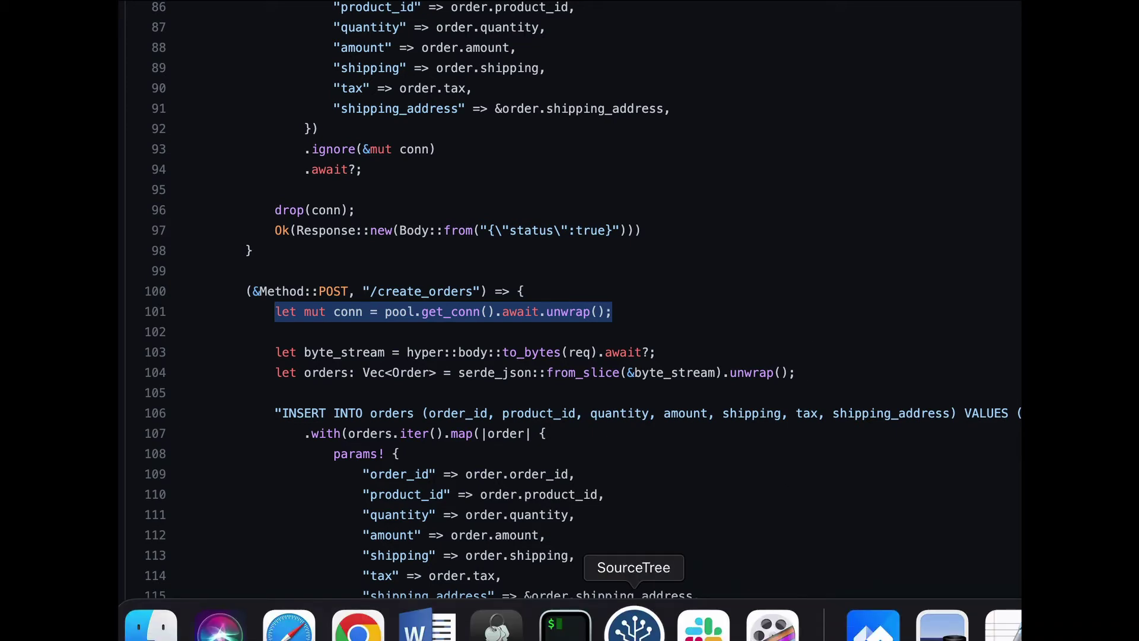
# Step: Build with cargo --target wasm32-wasi --release and run order_demo_service.wasm in WasmEdge with DATABASE_URL
pyautogui.click(565, 622)
pyautogui.write('cargo build --target wasm32-wasi --release')
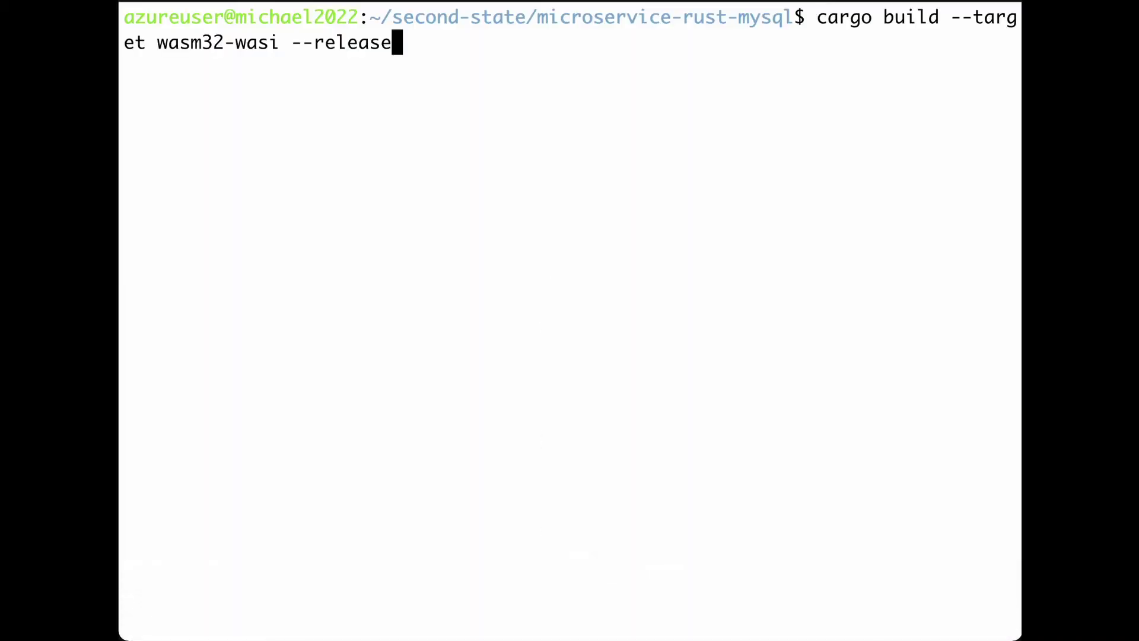
pyautogui.press('Return')
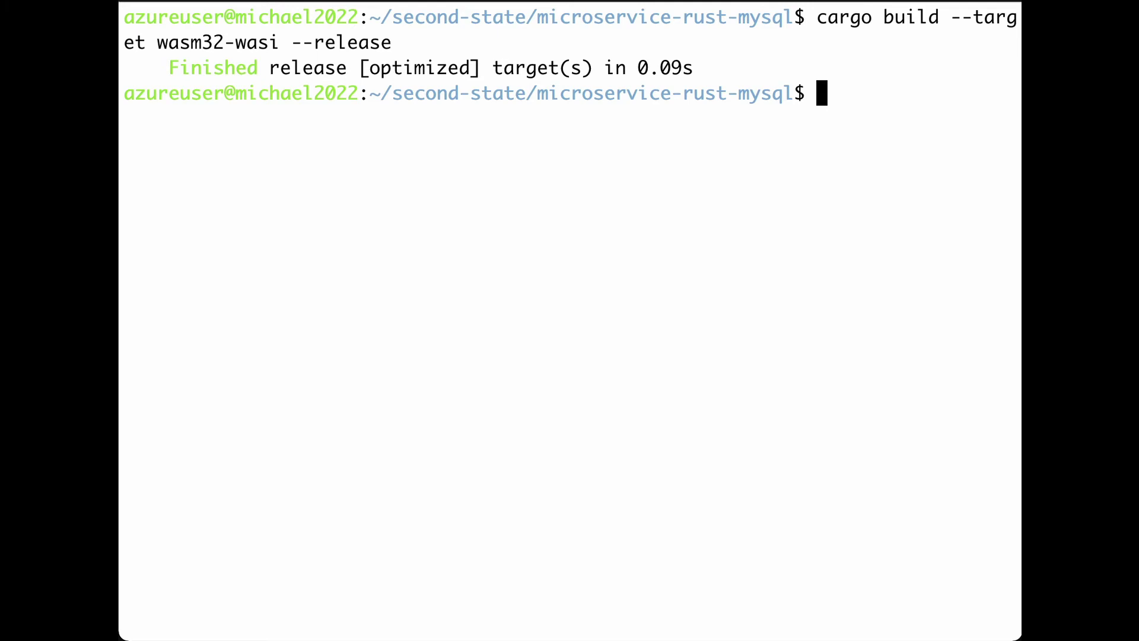
pyautogui.press('Up')
pyautogui.press('Up')
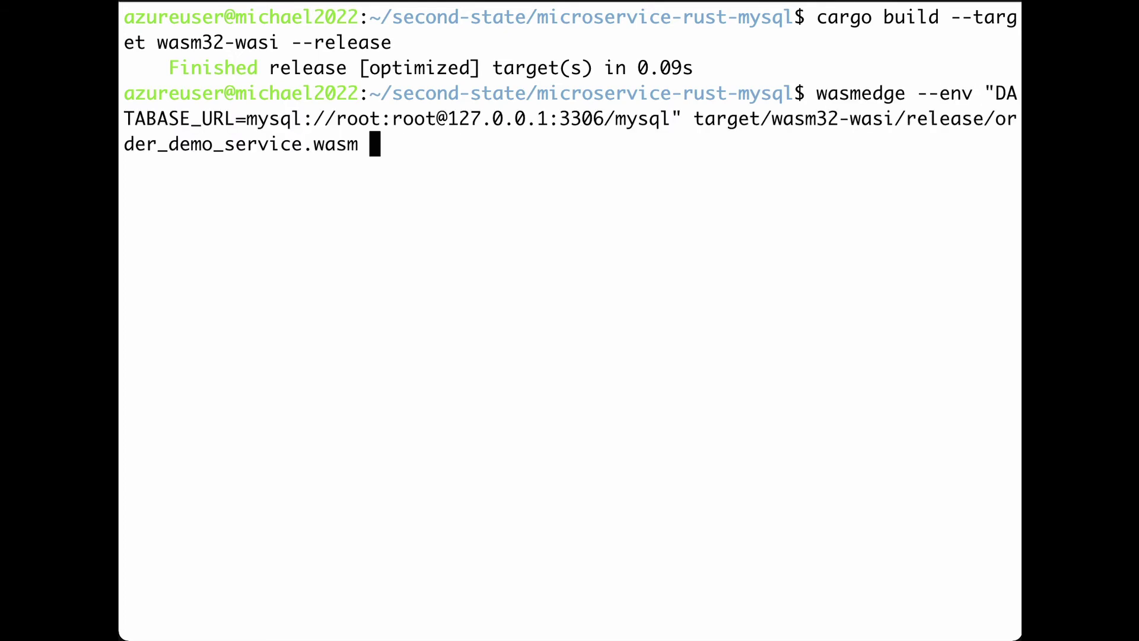
pyautogui.press('Return')
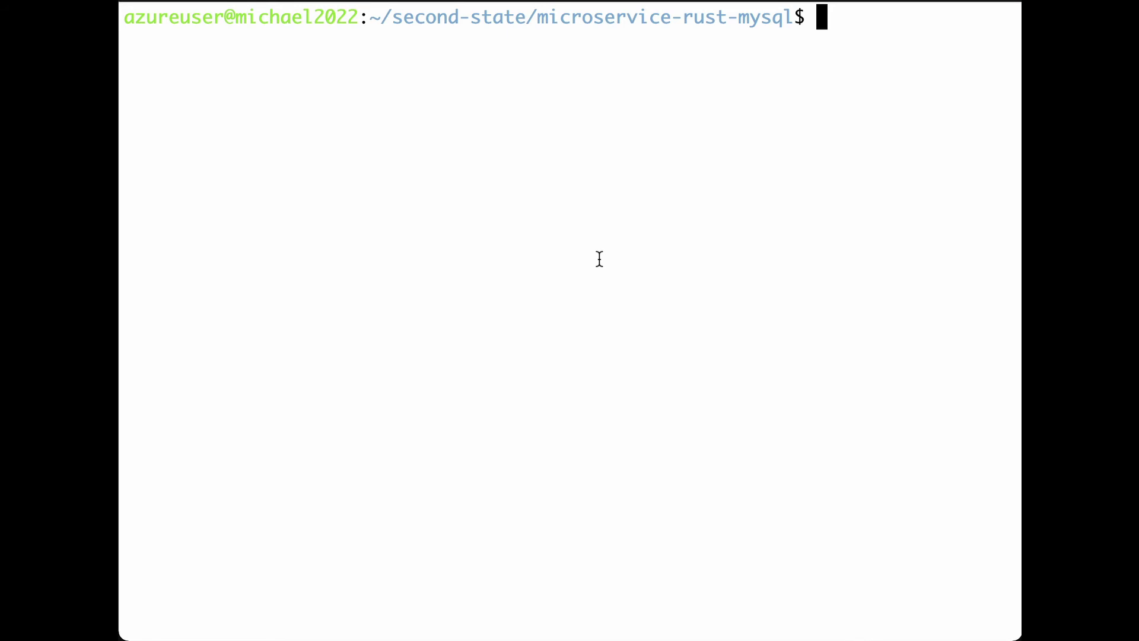
pyautogui.press('Up')
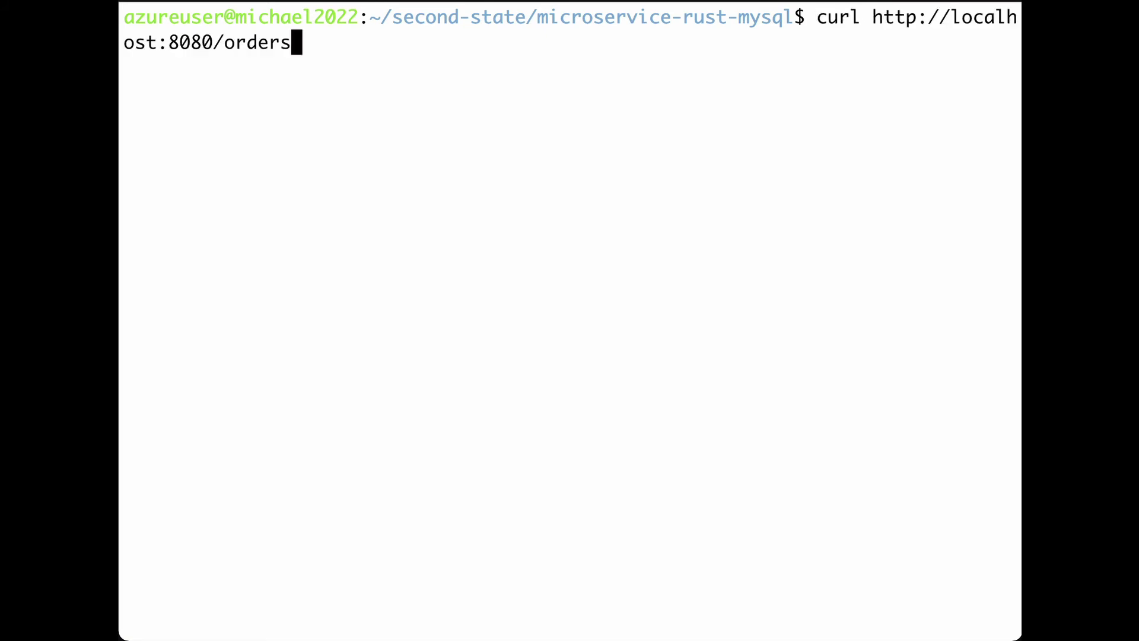
pyautogui.press('Up')
pyautogui.press('Return')
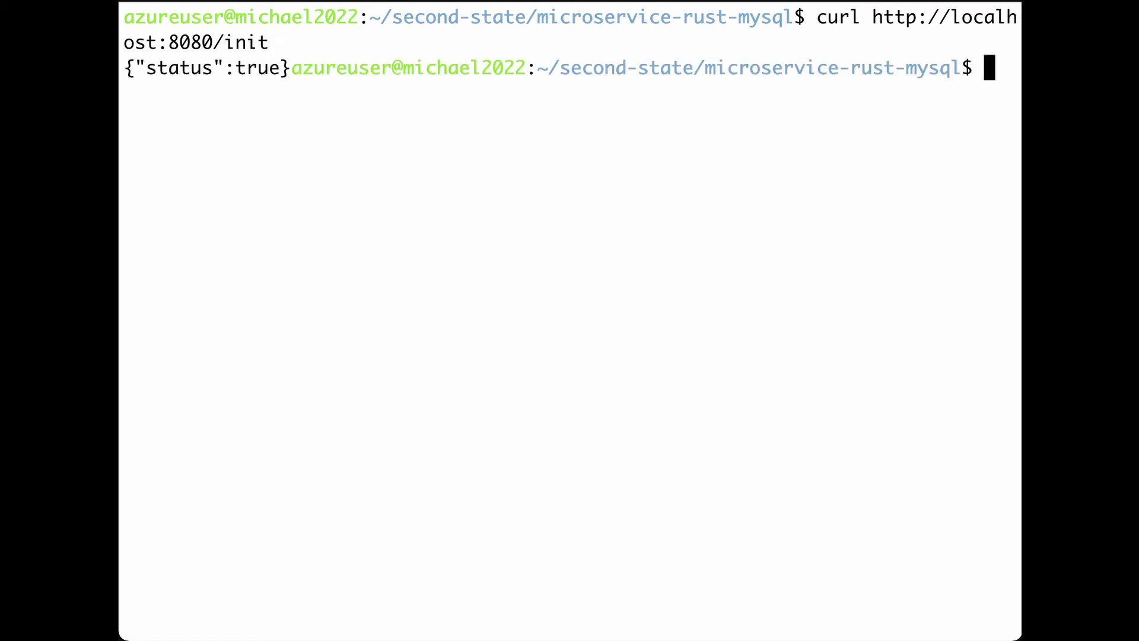
pyautogui.press('Return')
# Step: POST orders.json to /create_orders, list the five orders from /orders, and return to the repo root
pyautogui.press('Up')
pyautogui.press('Up')
pyautogui.press('Up')
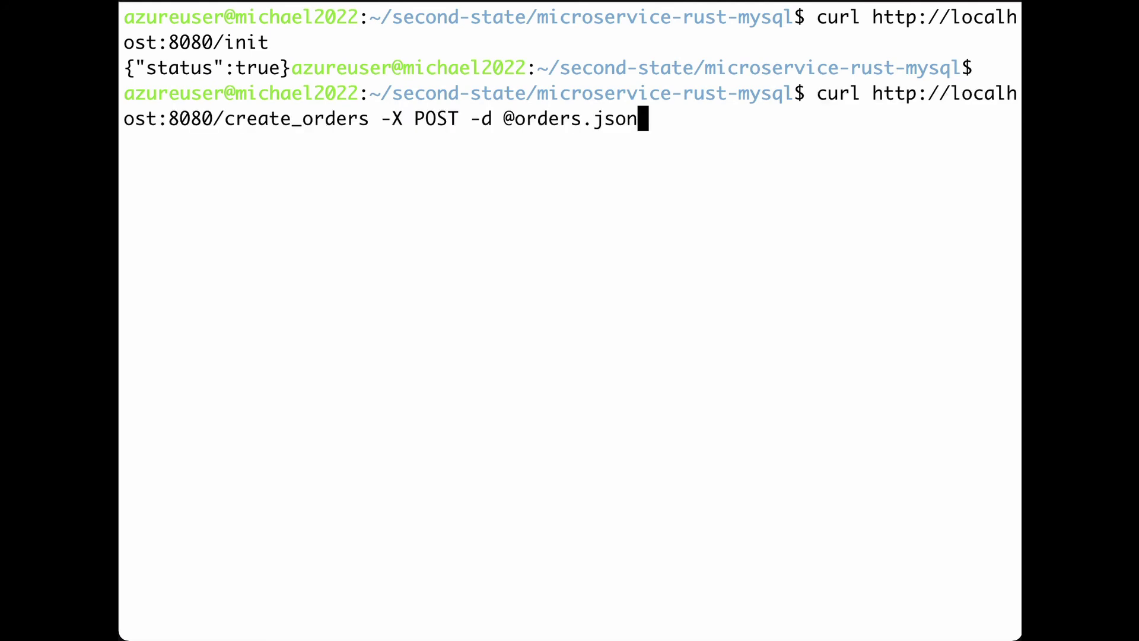
pyautogui.press('Return')
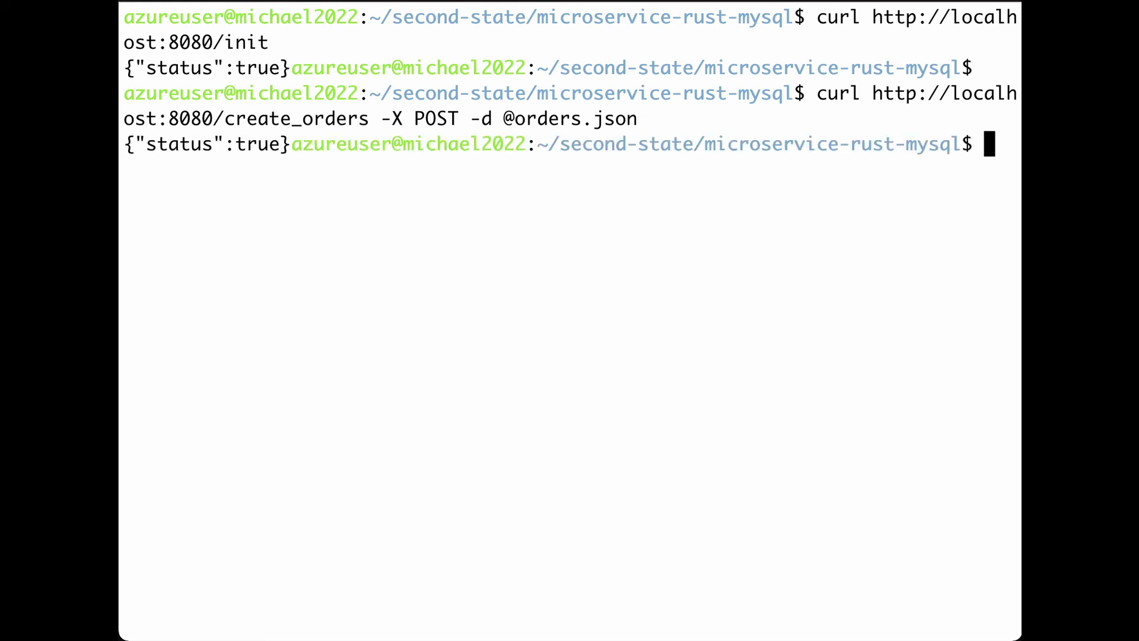
pyautogui.press('Return')
pyautogui.write('curl http://localhost:8080/orders')
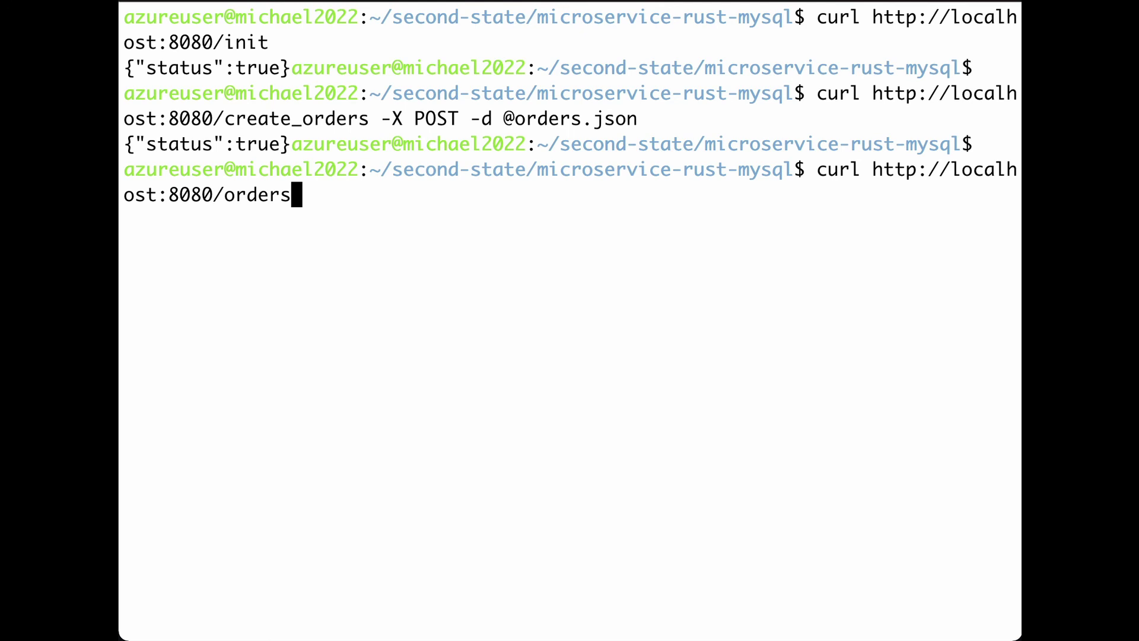
pyautogui.press('Return')
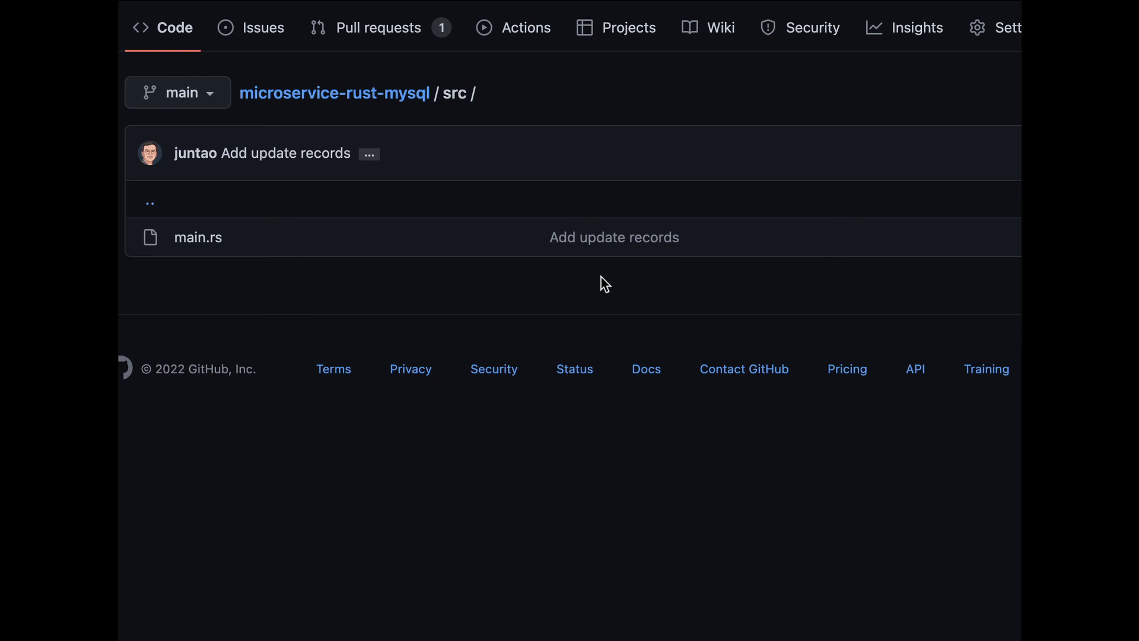
pyautogui.hotkey('alt', 'Left')
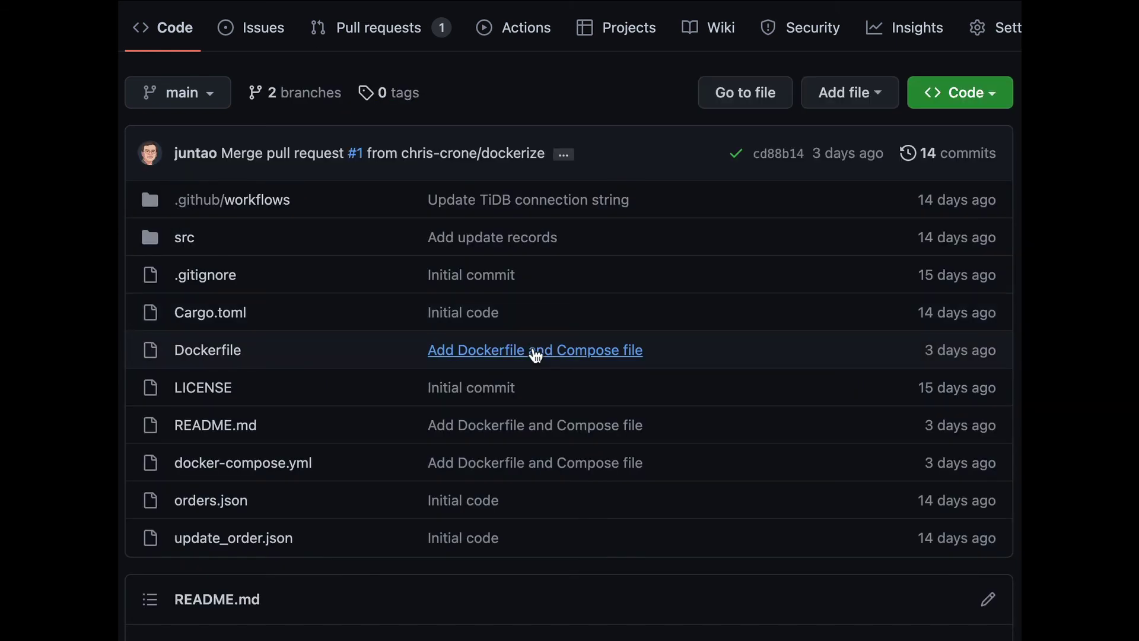